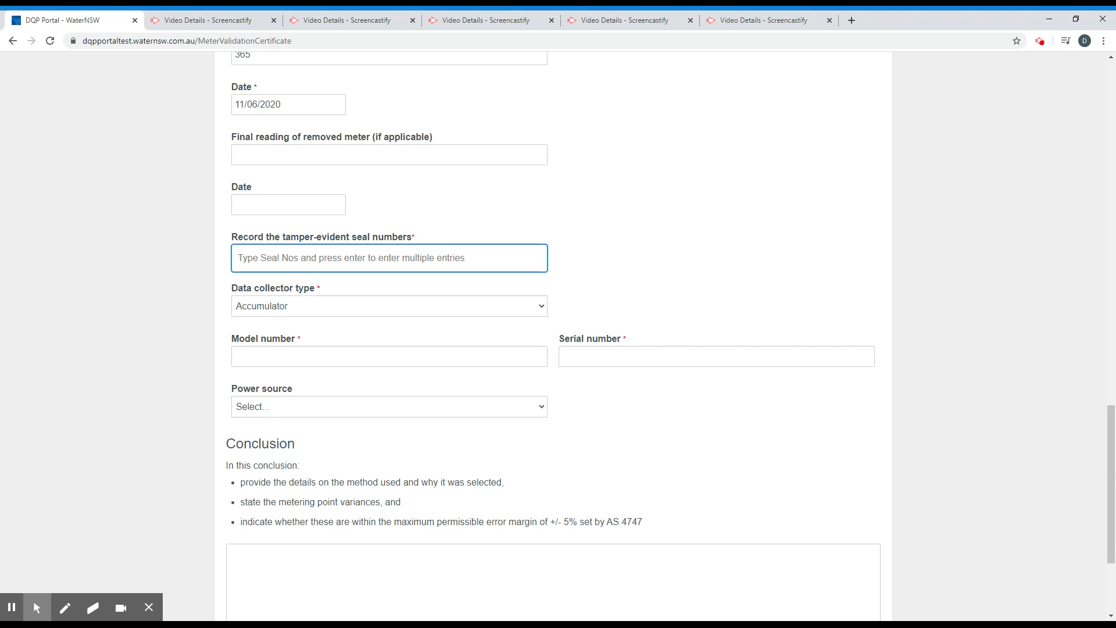
Record the tamper-evident seal numbers 123456, 123457, 123458 and 123459 as separate entries.
text(123)
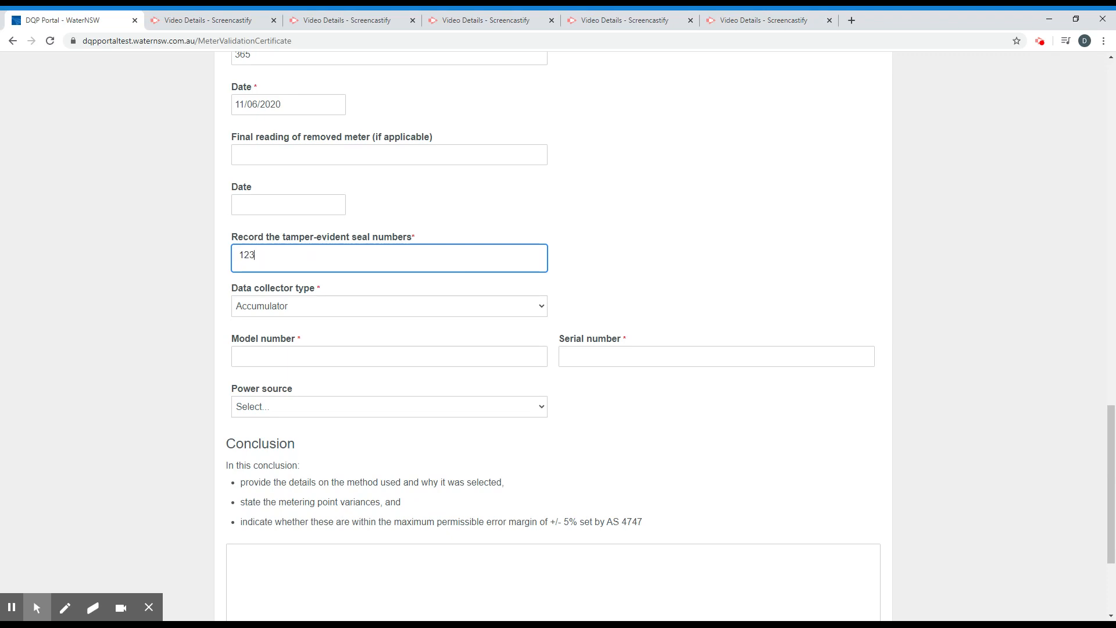
text(456)
key(Return)
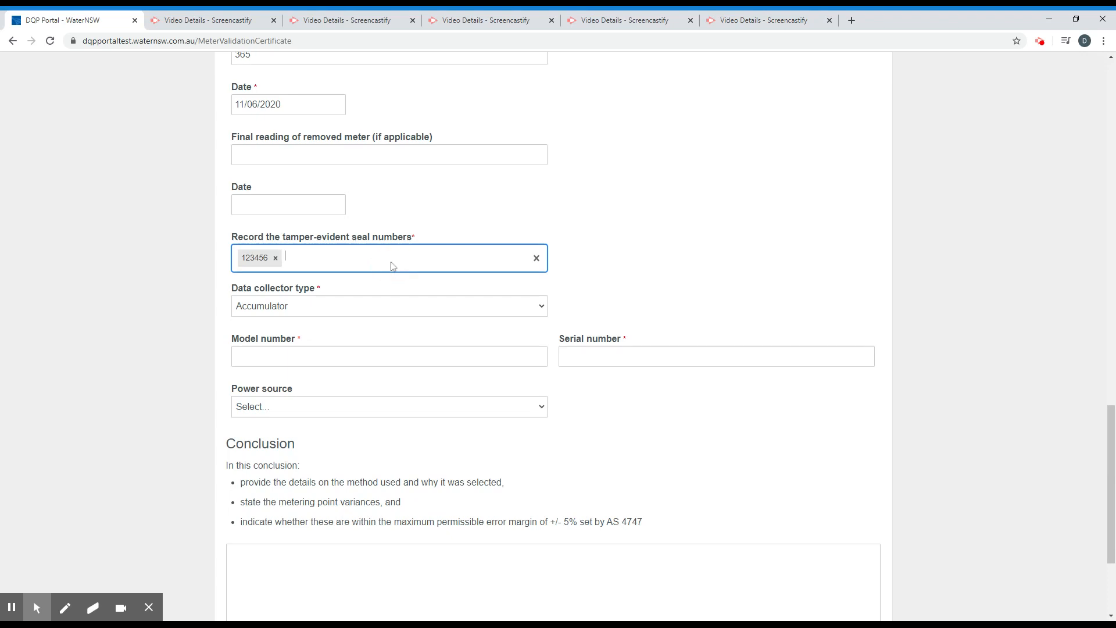
text(123457)
key(Return)
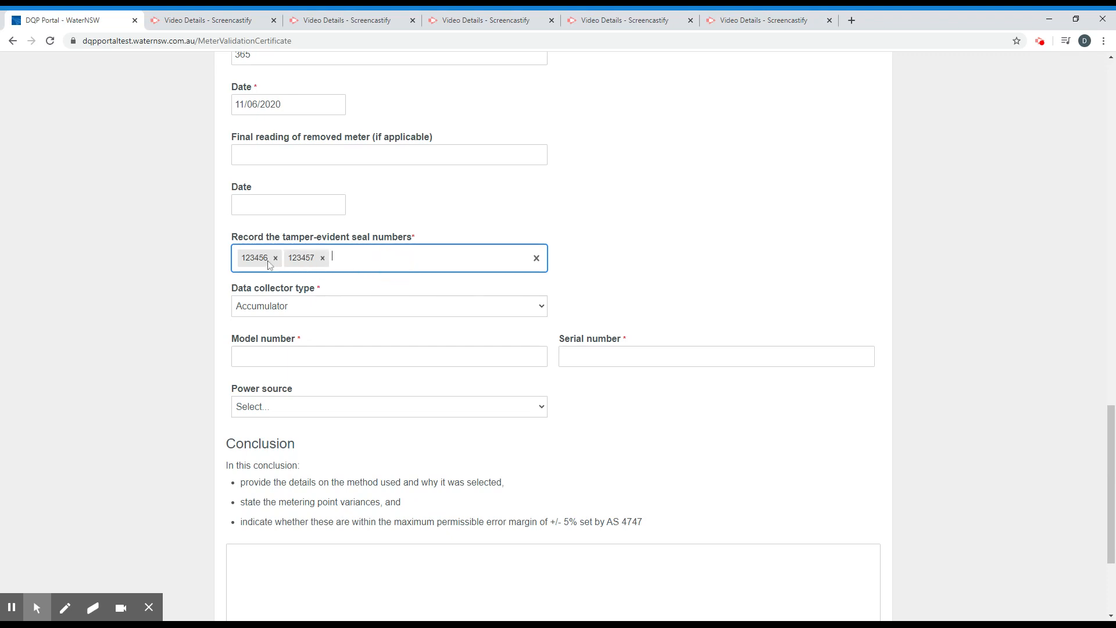
text(123458)
key(Return)
text(12)
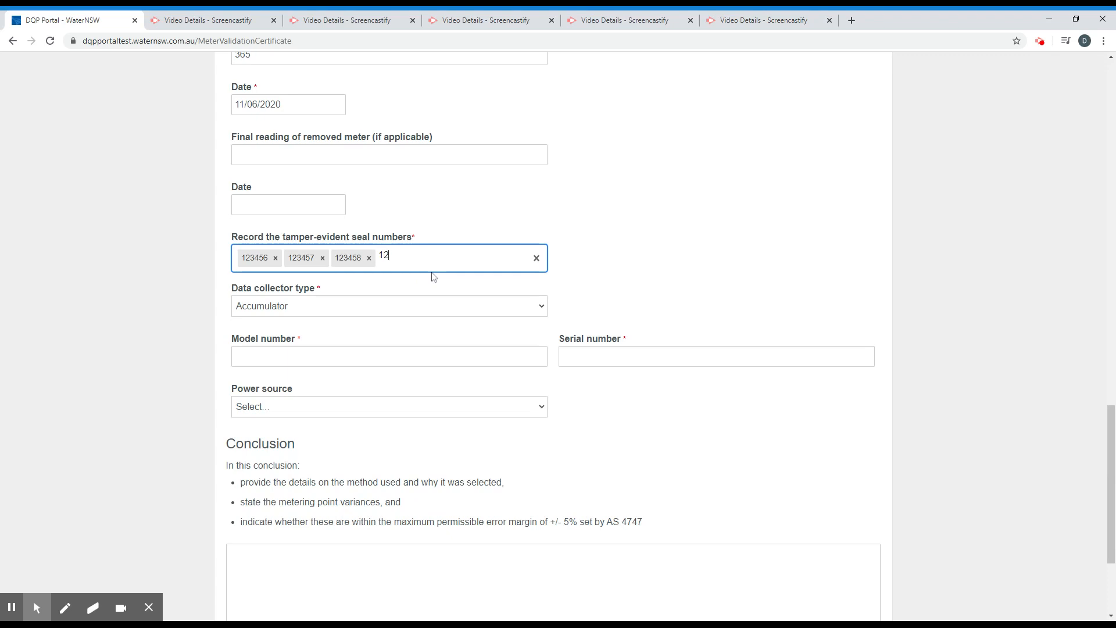
text(3459)
key(Return)
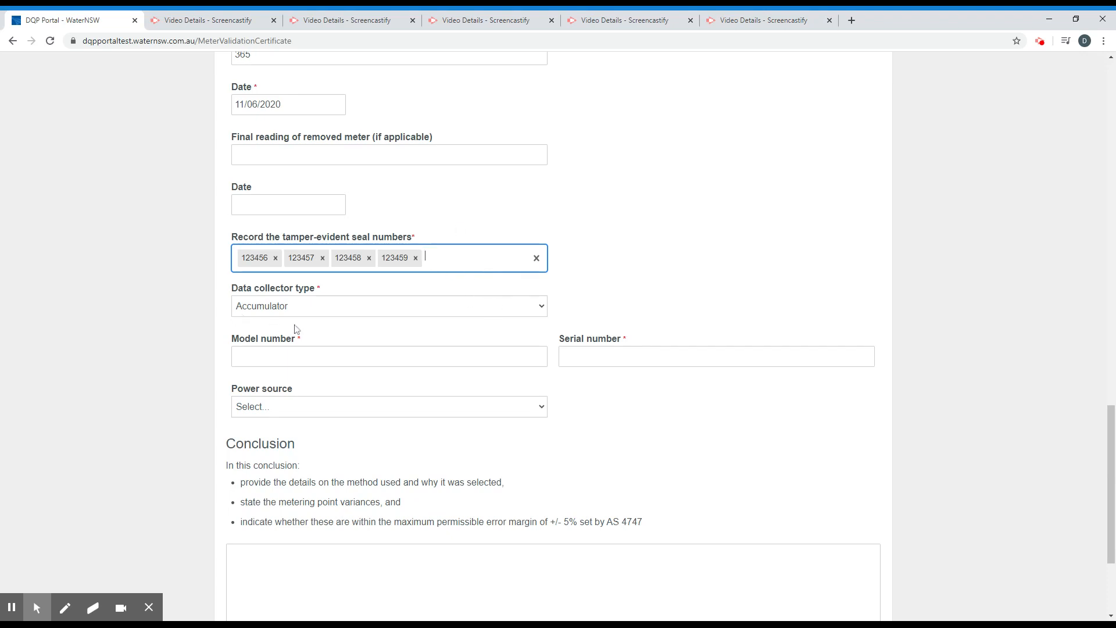
Set the data collector type to Logger, with model number LID-v2 and serial number SN9876#1.
click(315, 312)
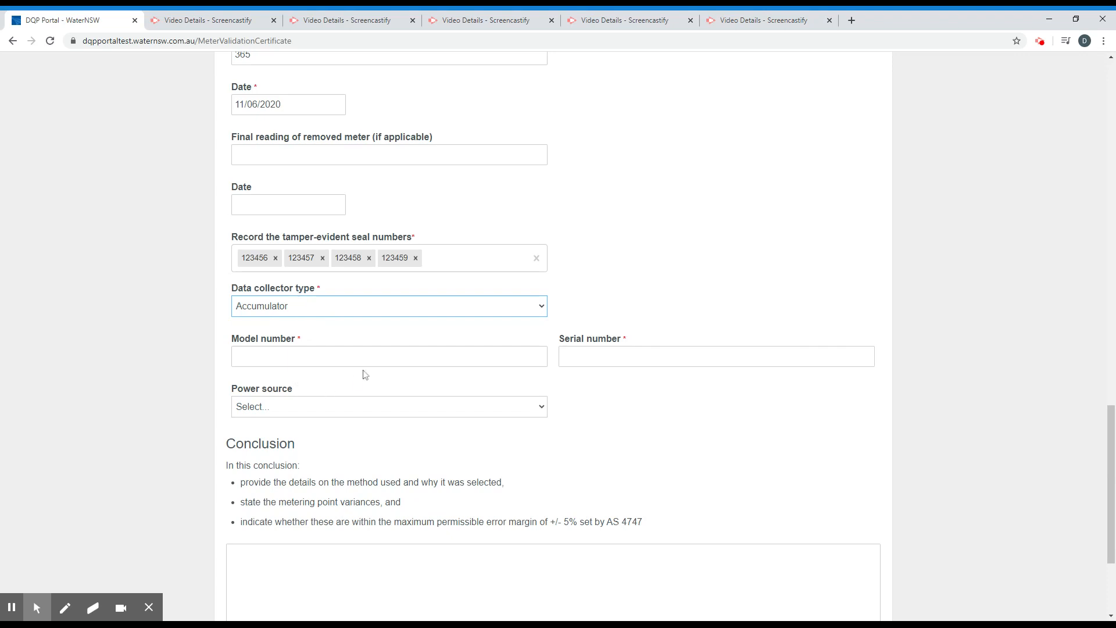
key(Down)
click(291, 356)
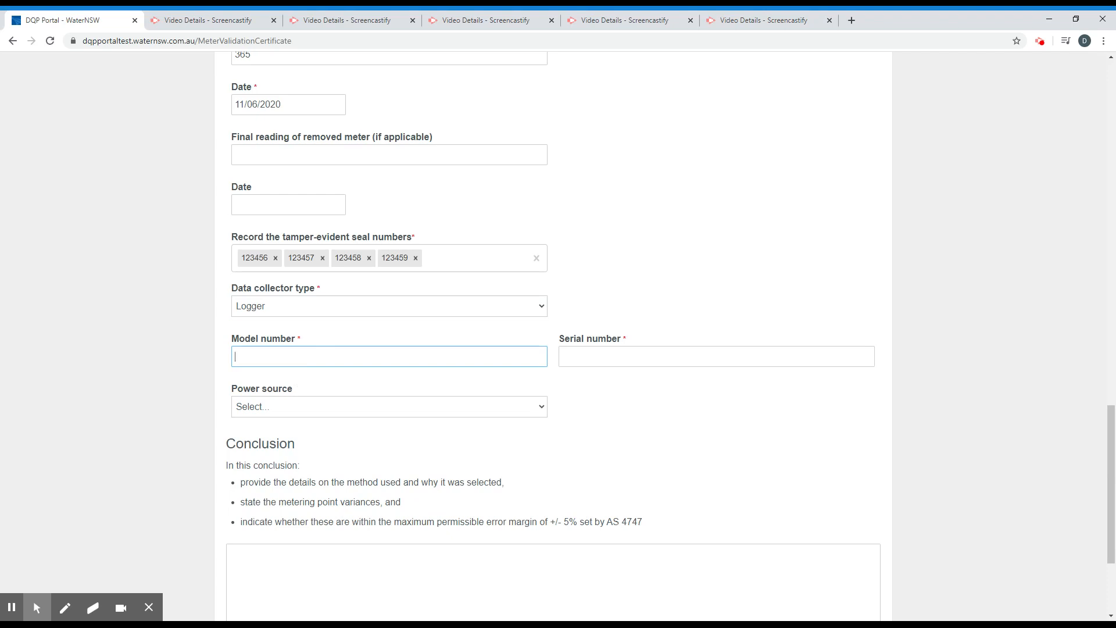
text(LID-v2)
click(581, 353)
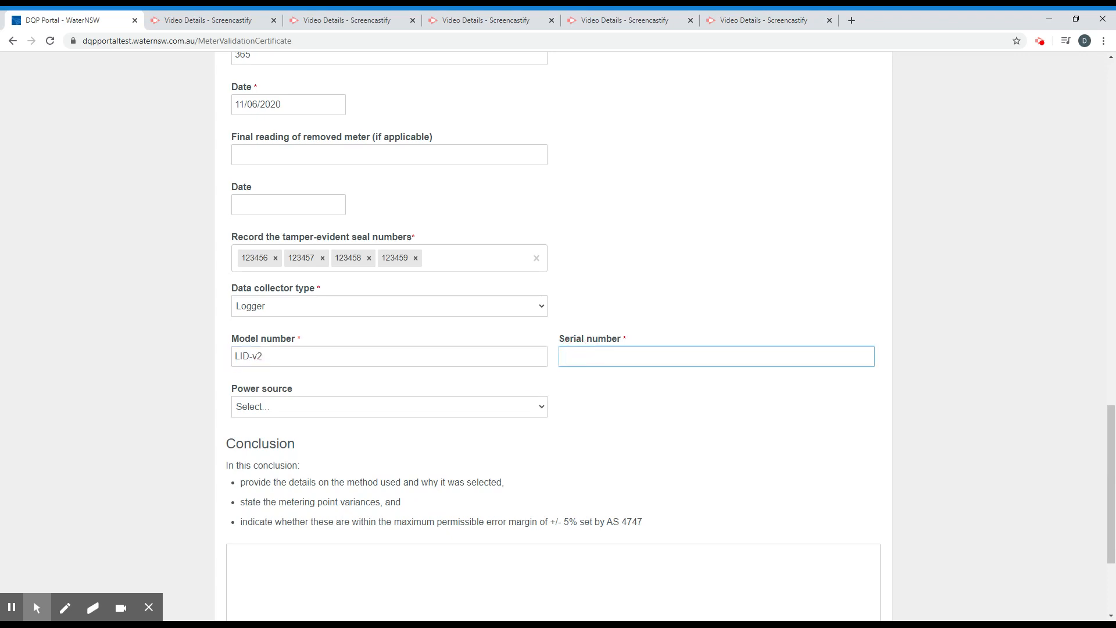
text(SN9876#1)
Set the power source to Battery with solar panel and enter "SN solar panel SN7834" as the solar panel serial number.
click(293, 407)
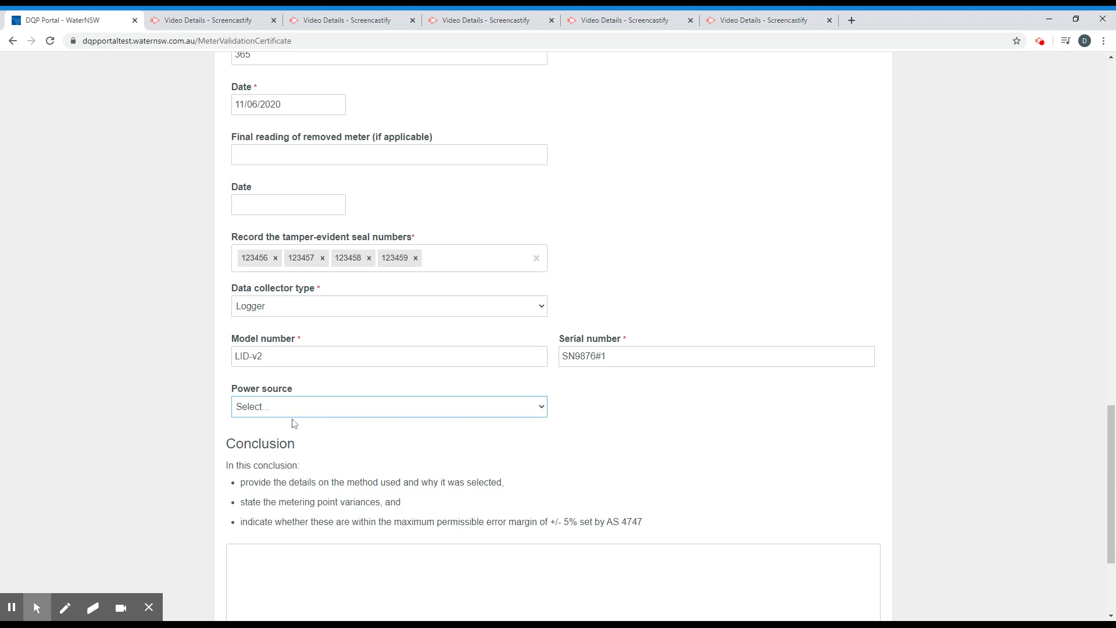
click(294, 423)
click(308, 446)
click(597, 404)
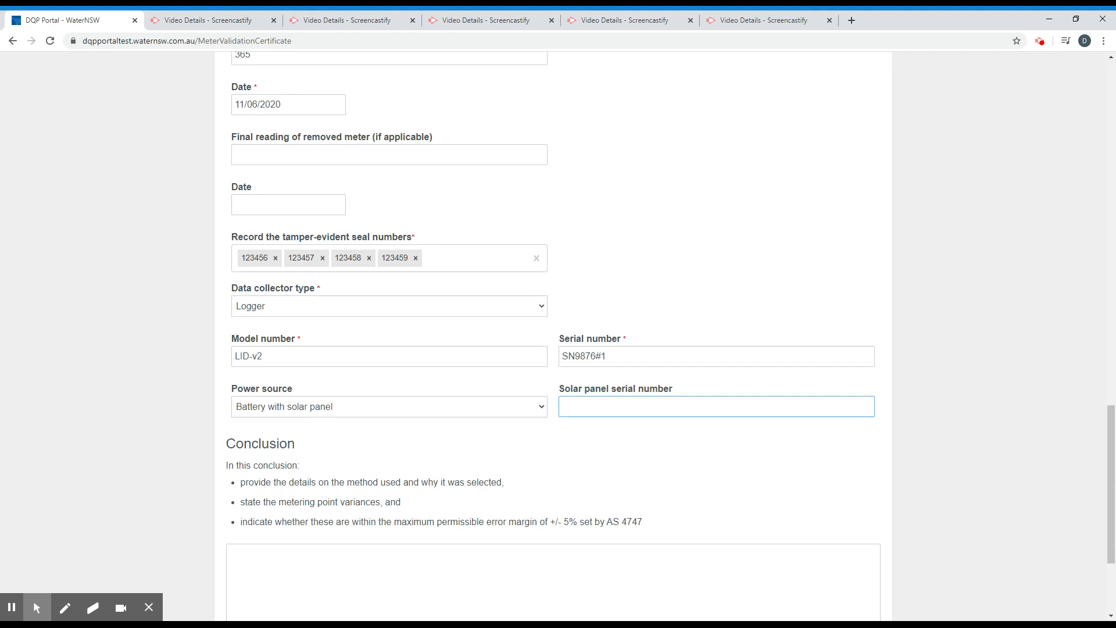
text(SN)
text(sola r)
key(BackSpace)
key(BackSpace)
text(r panel SN7834)
Leave the conclusion blank, continue to the Compliance section and answer Yes to compliance with Australian Standard 4747.
scroll(361, 468, down, 1)
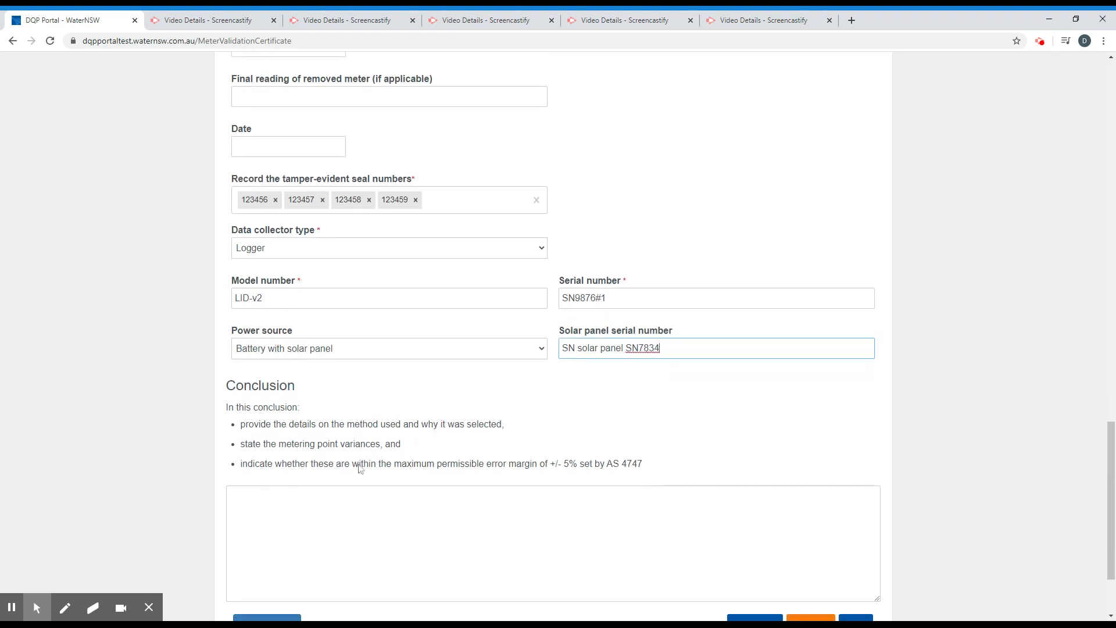
scroll(383, 553, down, 2)
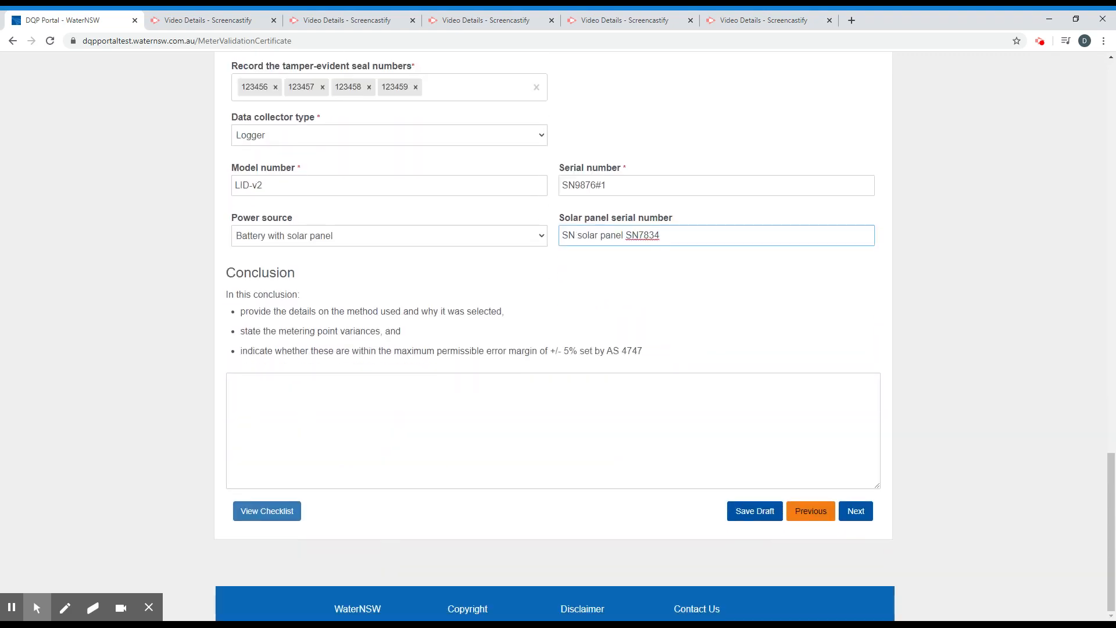
click(309, 404)
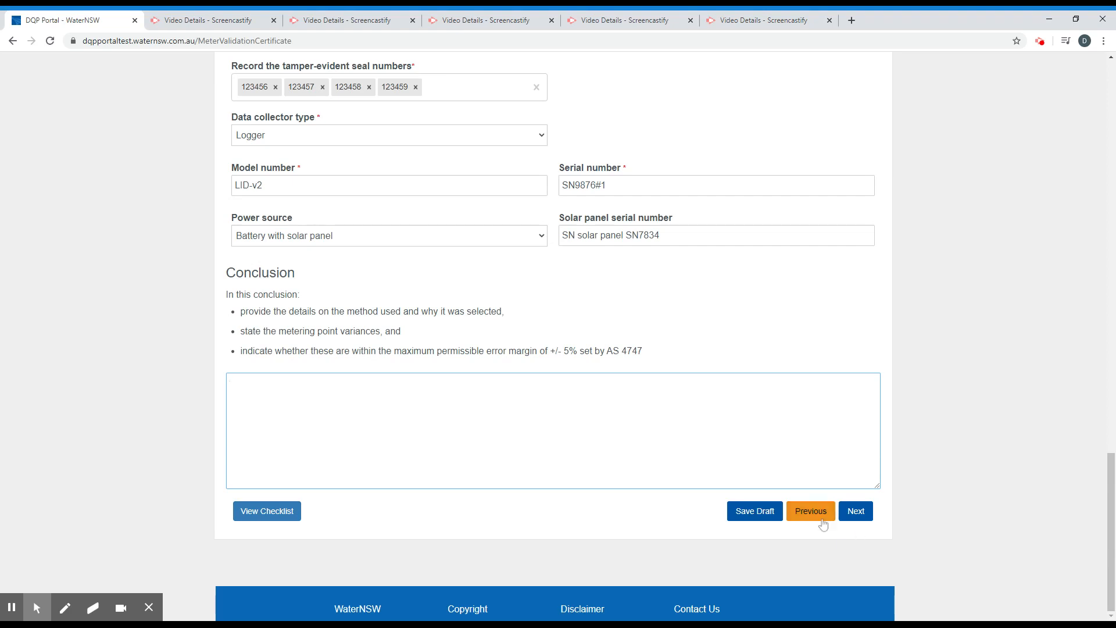
click(852, 519)
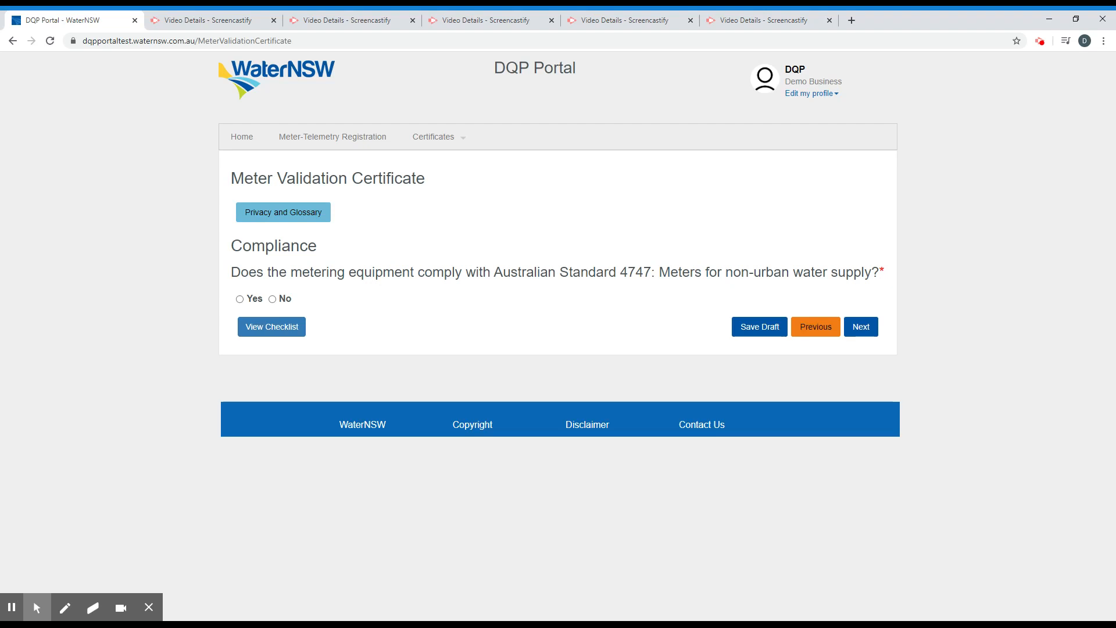
click(239, 298)
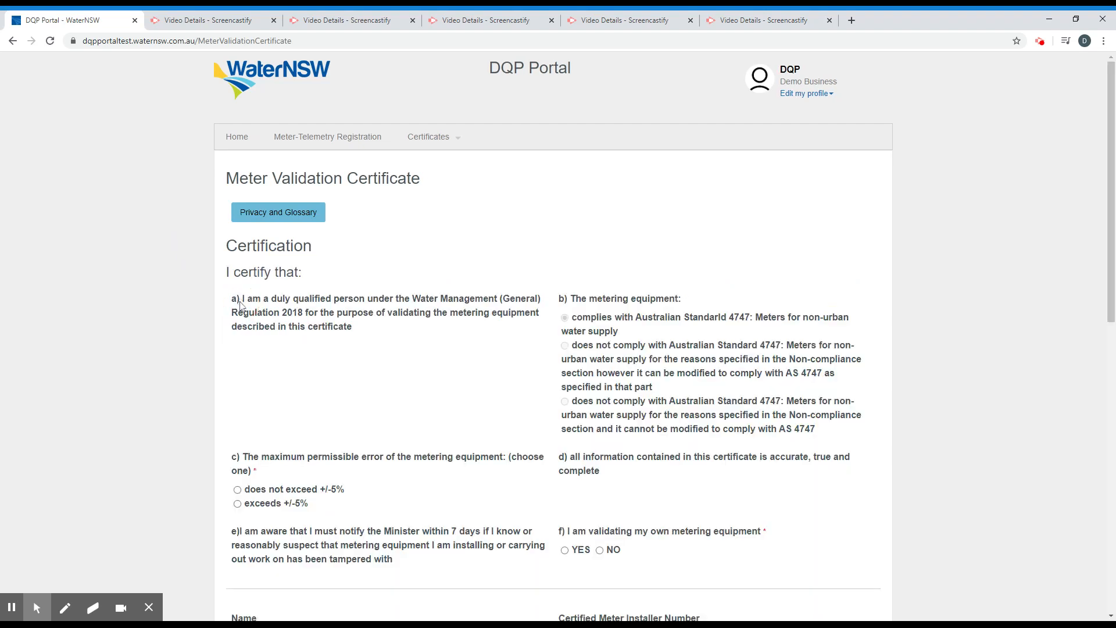
Return from Certification to the Compliance section and try the No answer with non-compliance options (a) and (b).
scroll(605, 284, down, 5)
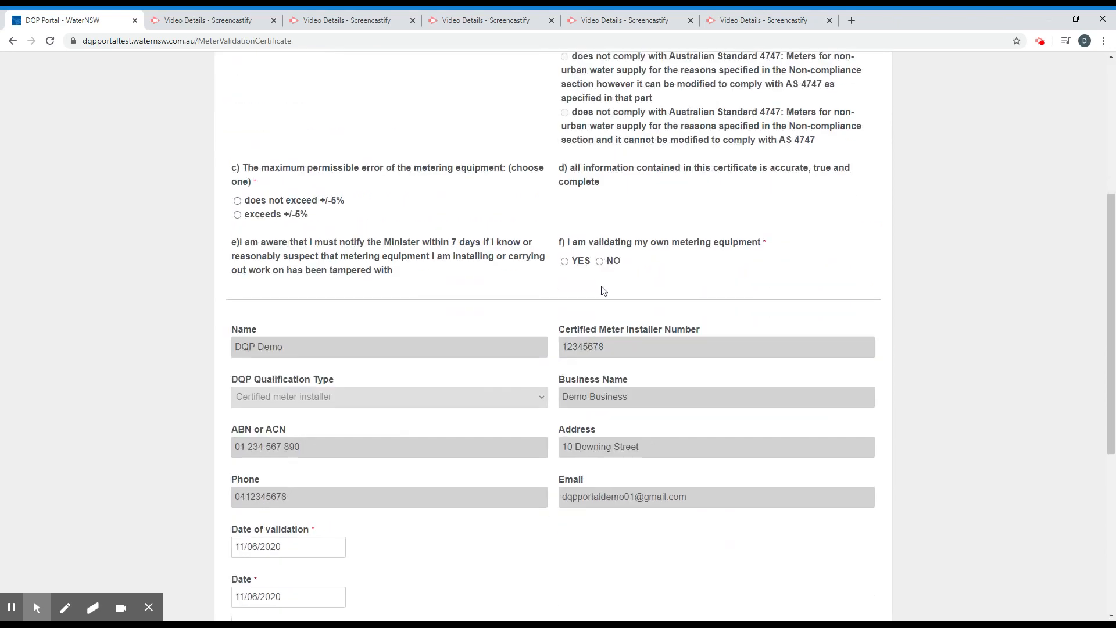
scroll(639, 324, down, 5)
click(793, 516)
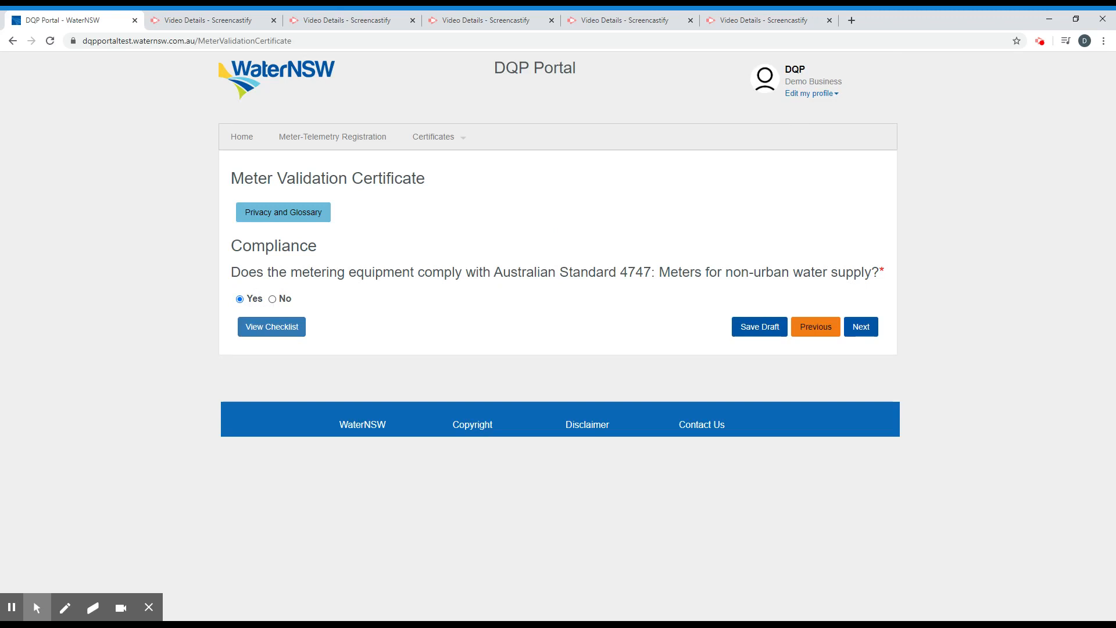
click(272, 299)
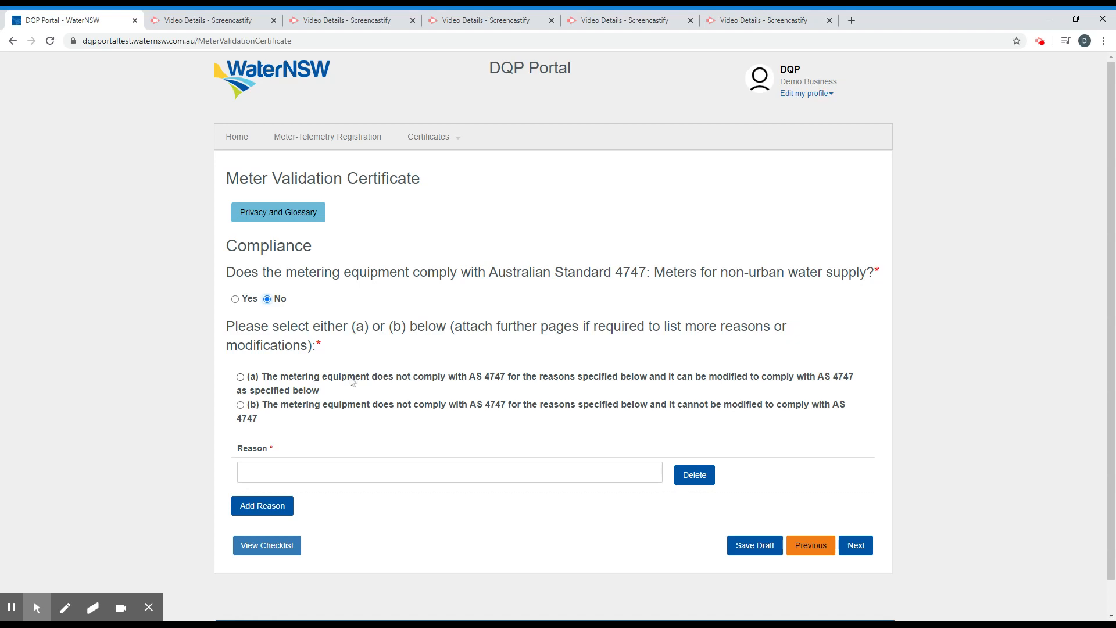
click(240, 378)
scroll(712, 494, down, 3)
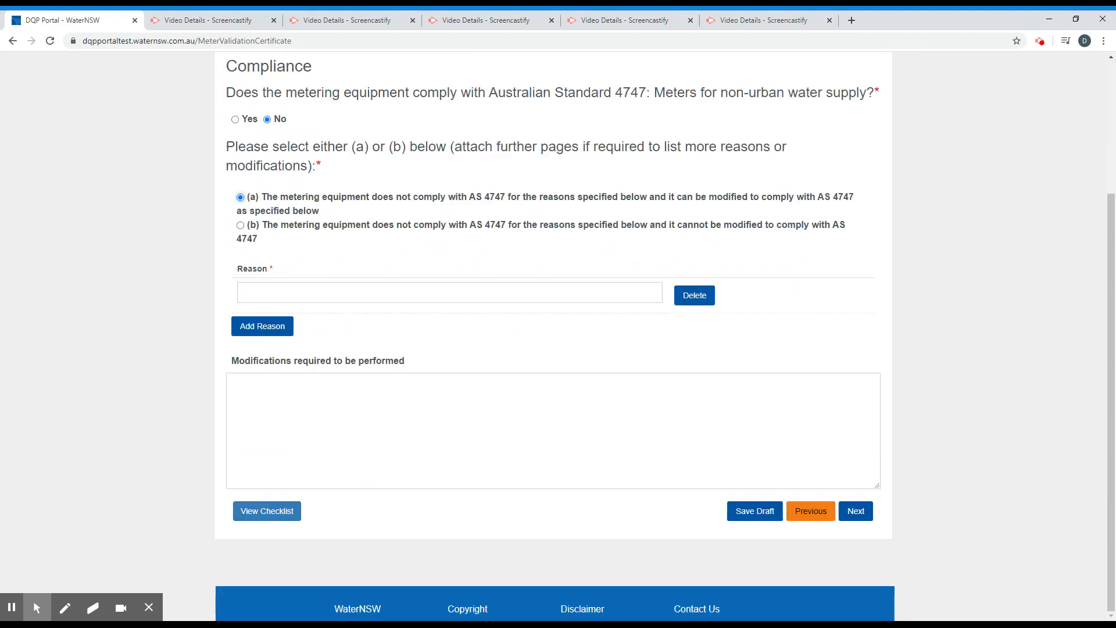
click(307, 286)
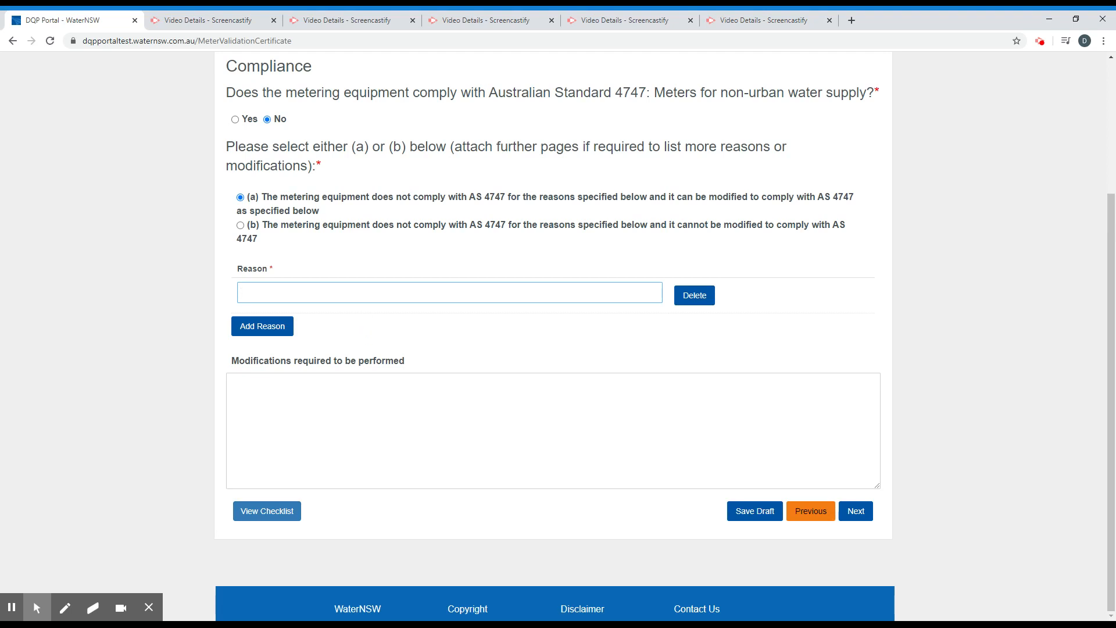
click(288, 392)
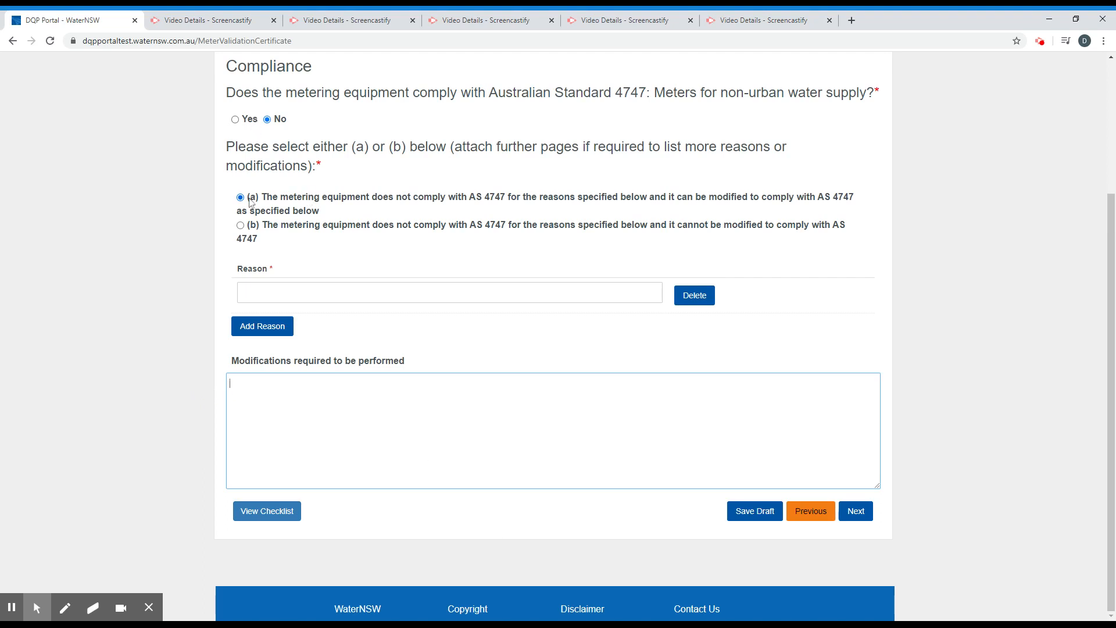
click(241, 226)
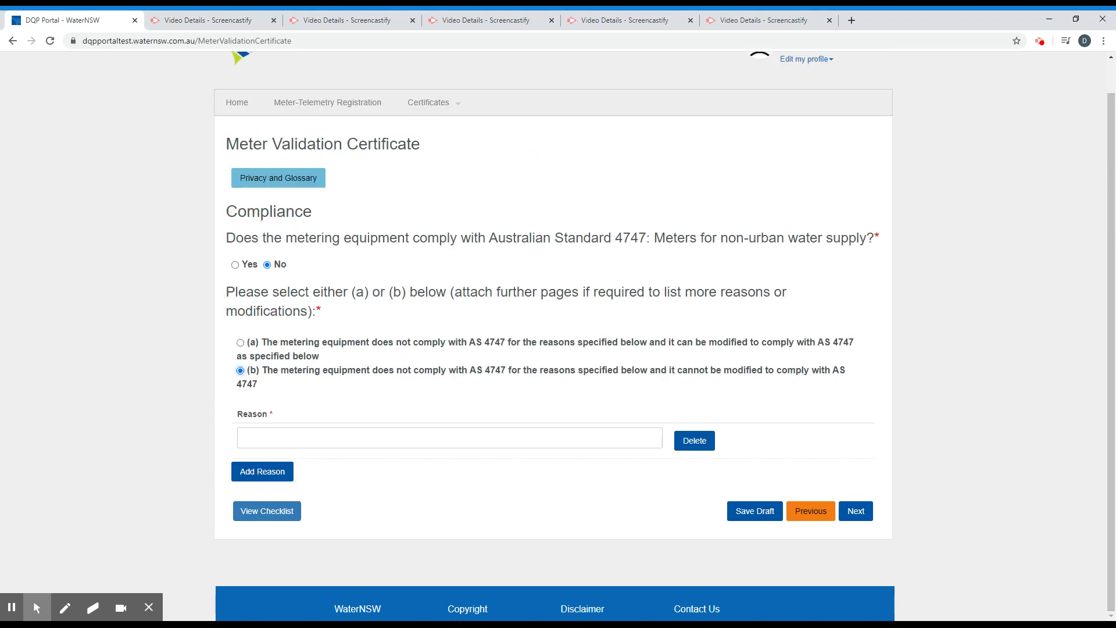
click(343, 453)
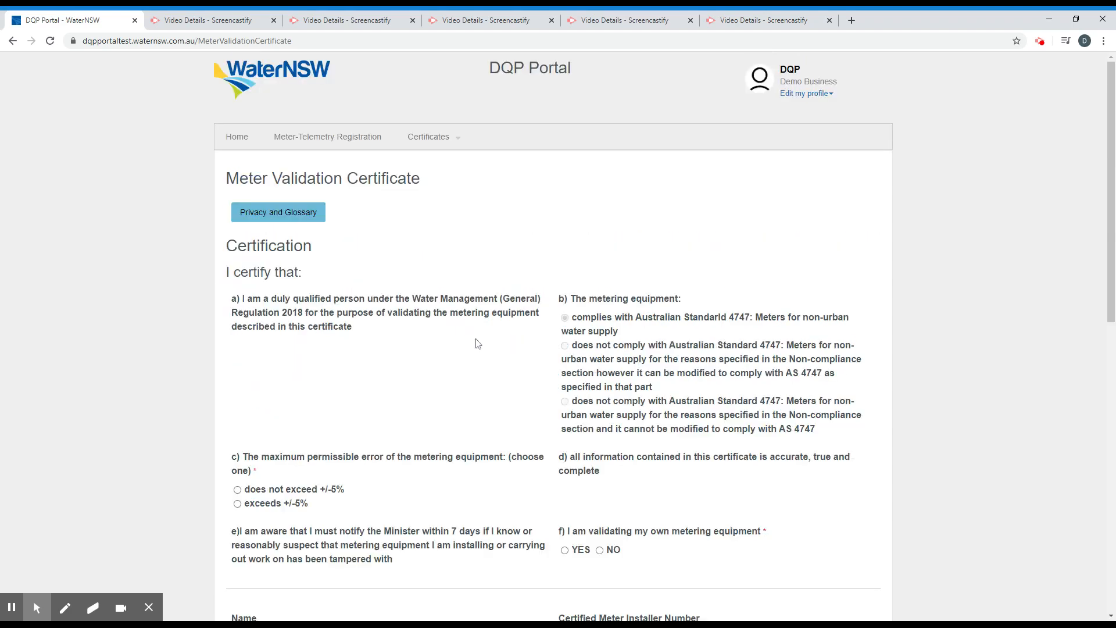
Certify that the maximum permissible error does not exceed +/-5% and answer YES to validating own metering equipment.
scroll(645, 372, down, 3)
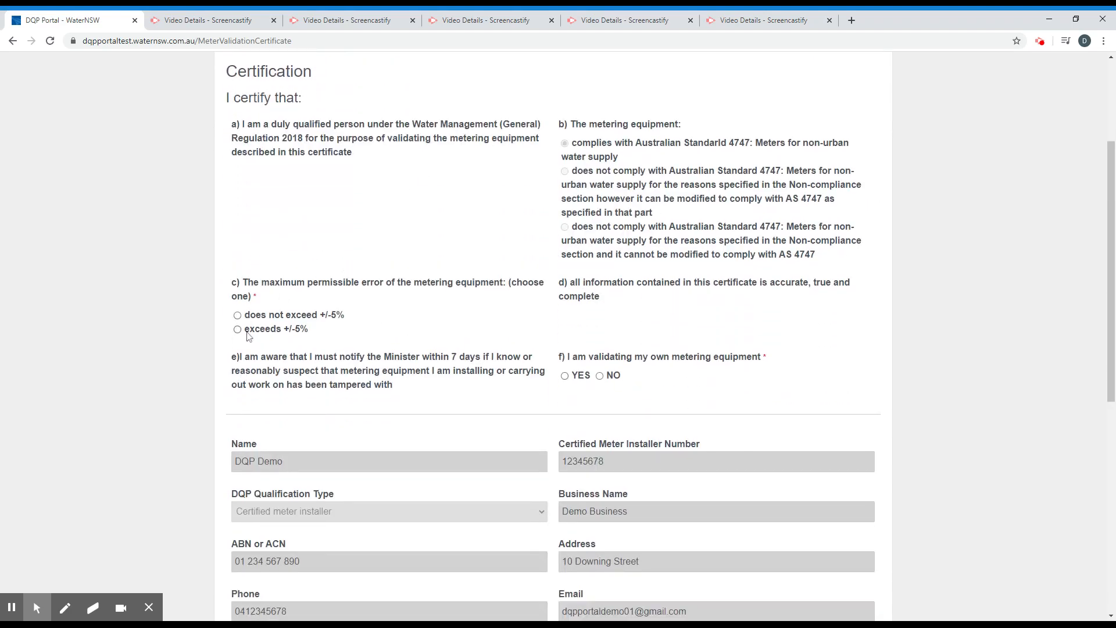
click(238, 316)
scroll(699, 365, down, 1)
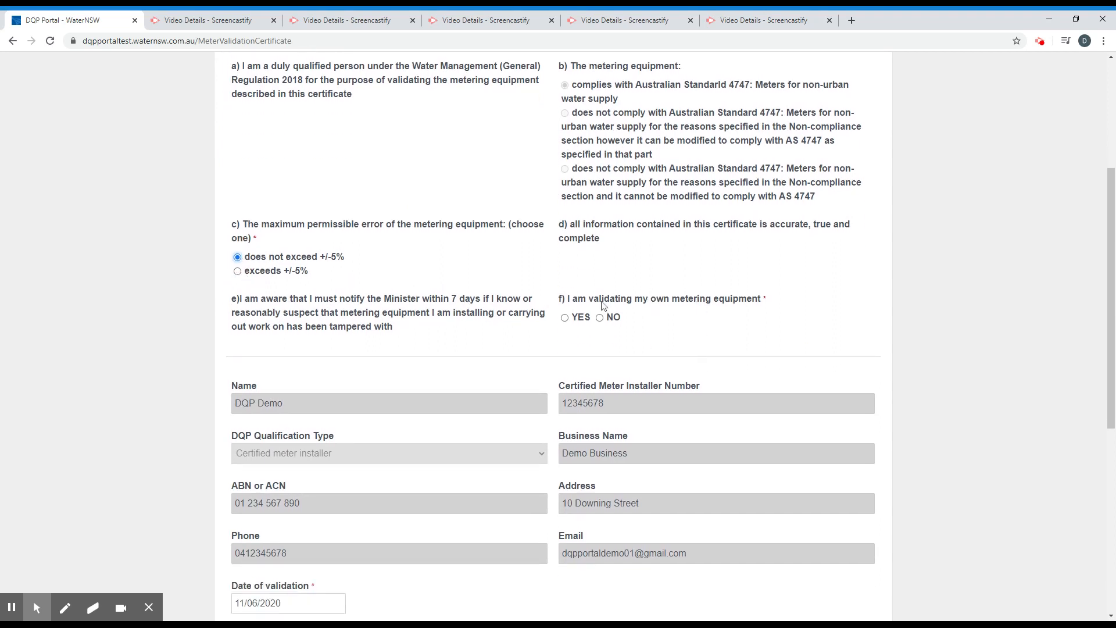
click(565, 319)
Choose Meter seals as the photo category in the Supporting Documentation Checklist.
scroll(732, 367, down, 4)
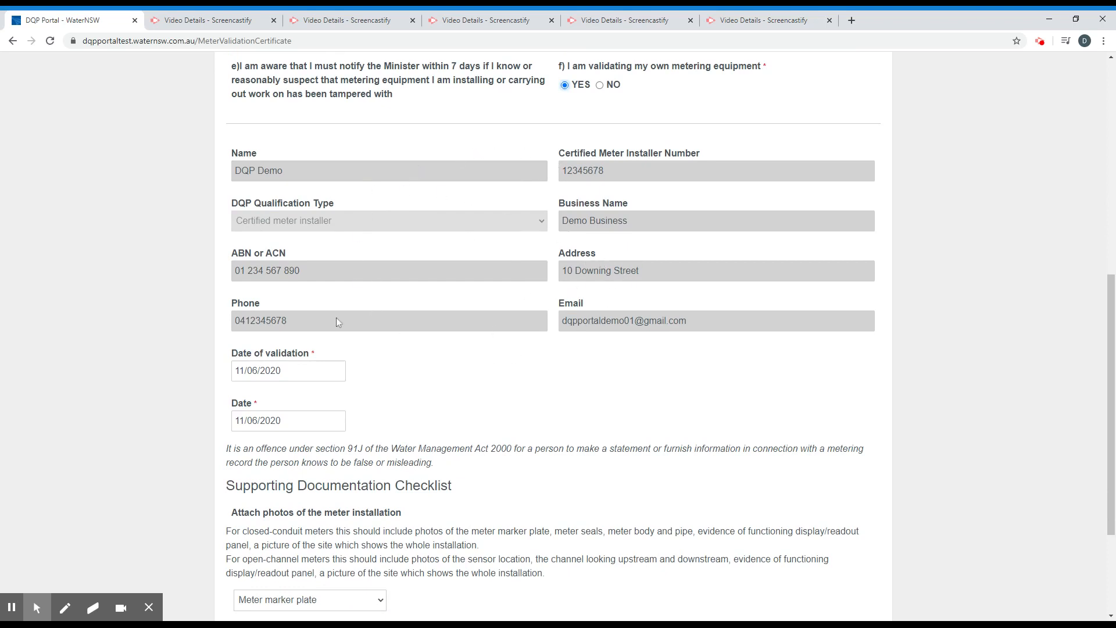
scroll(368, 400, down, 2)
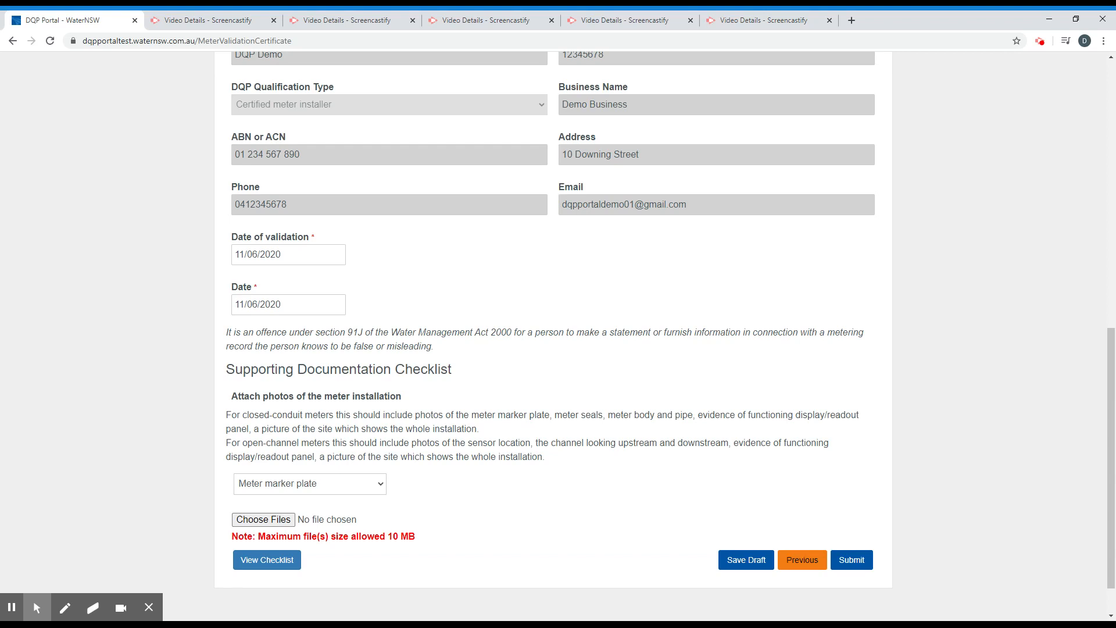
scroll(410, 427, down, 1)
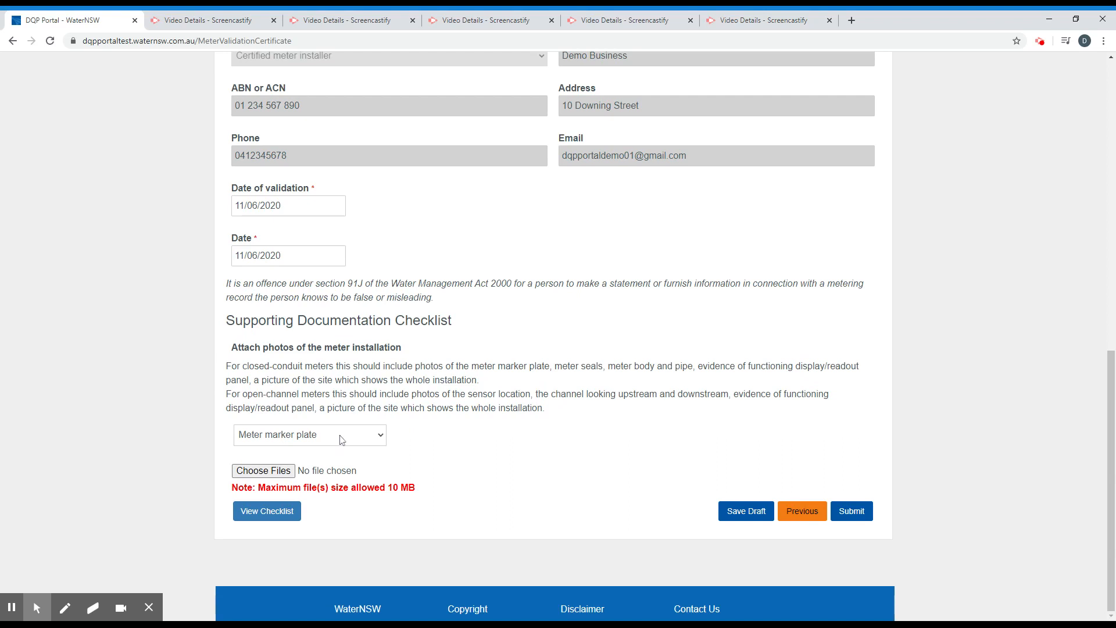
click(338, 452)
click(293, 380)
click(264, 442)
click(281, 490)
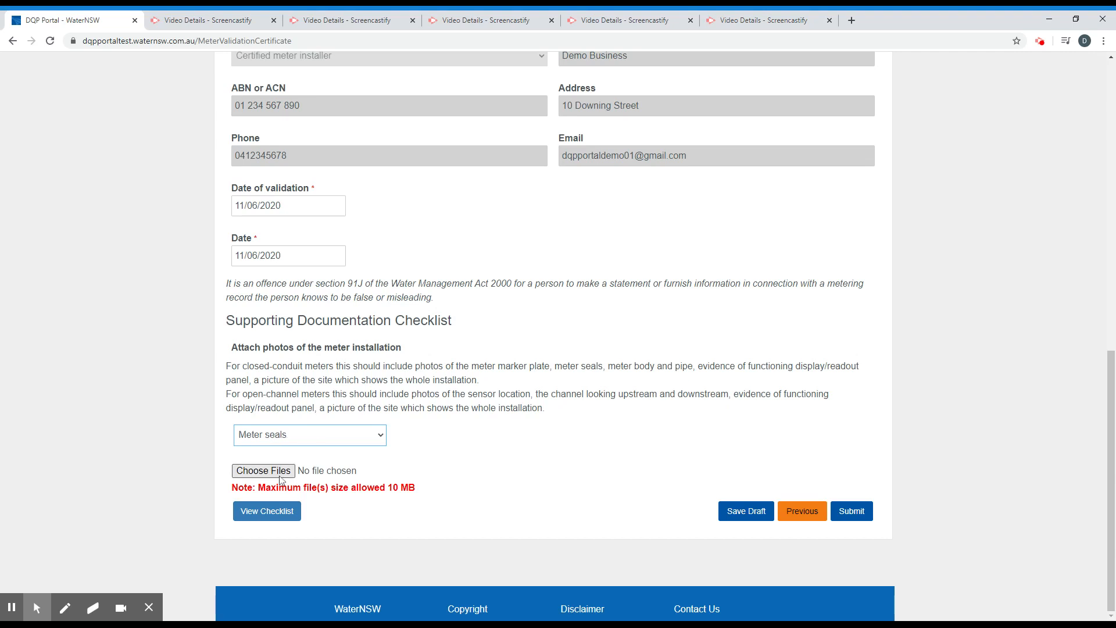
Attach the file 4508_001.pdf with the description "Meter seals #1" and save it to the checklist.
click(282, 472)
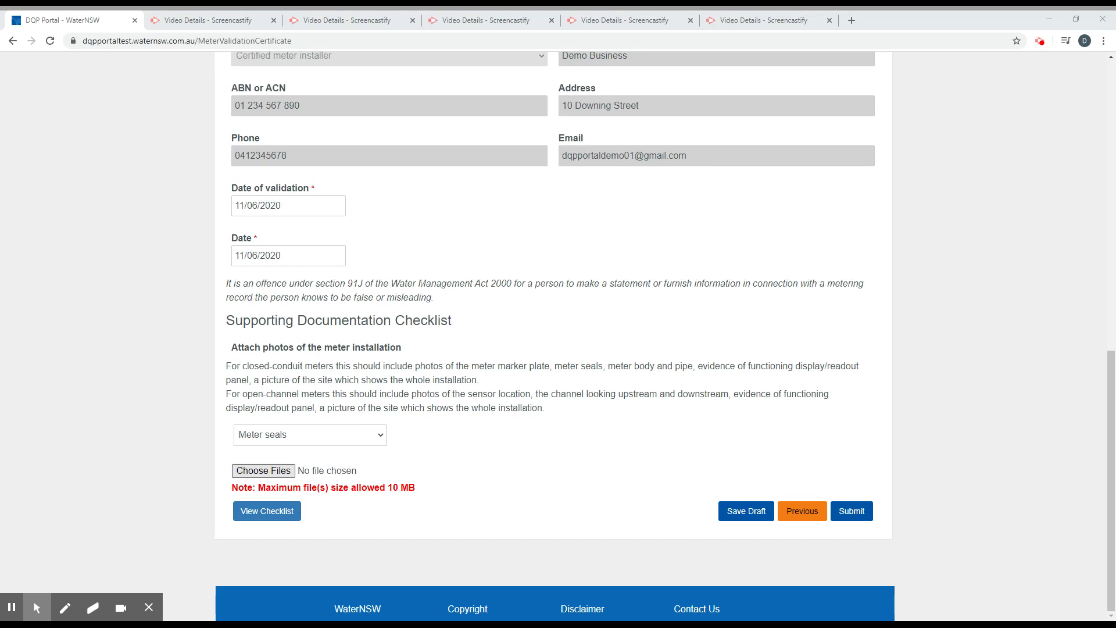
click(361, 454)
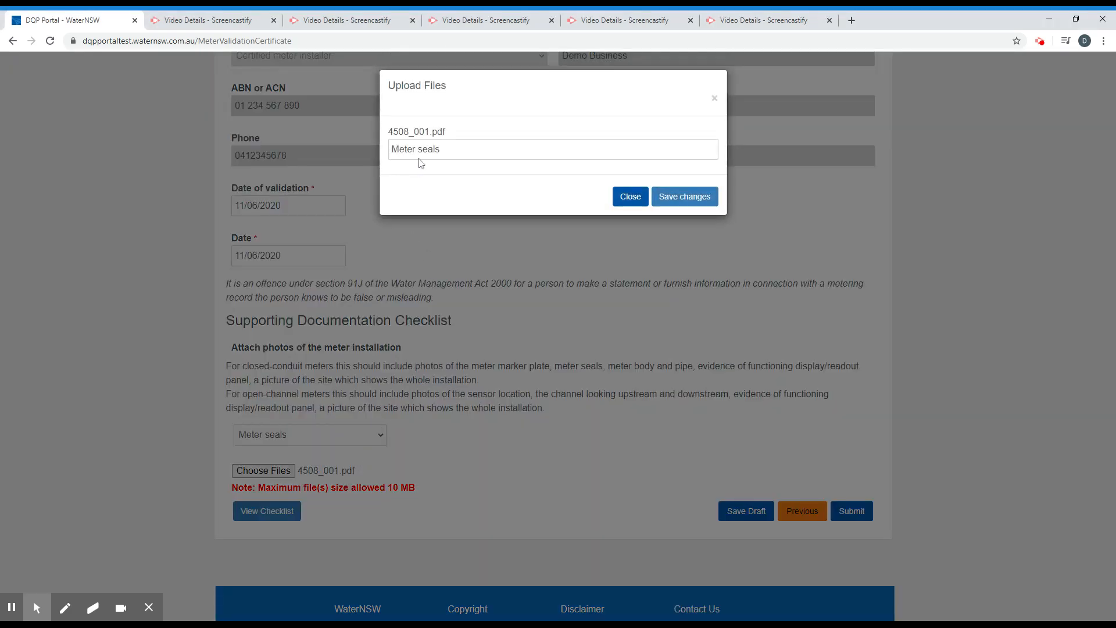
double_click(428, 149)
click(441, 149)
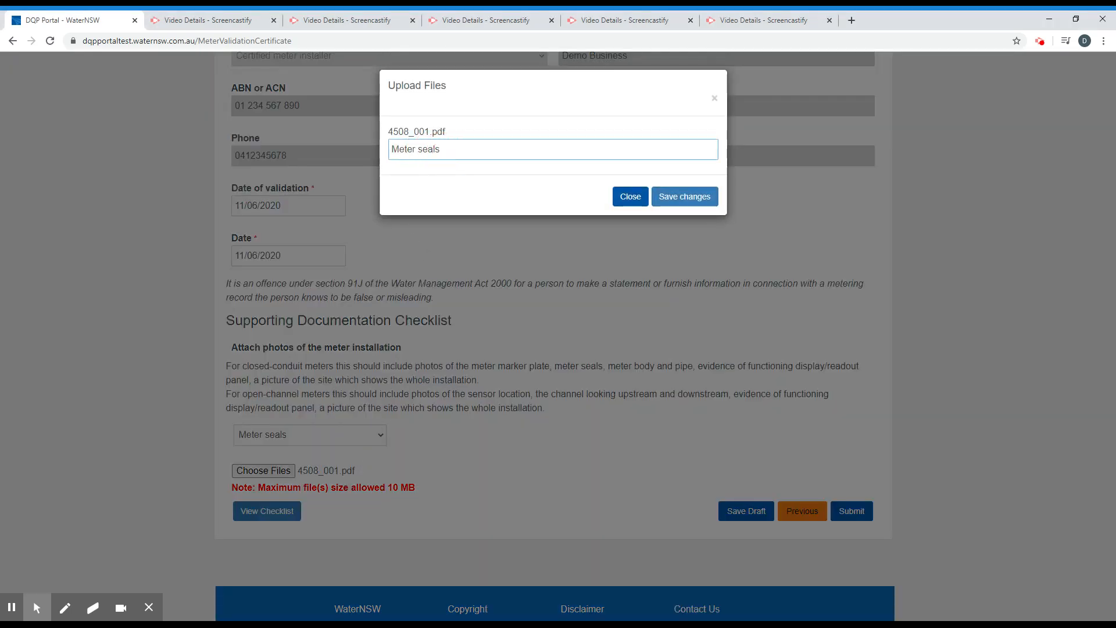
click(479, 150)
text(#1)
click(677, 197)
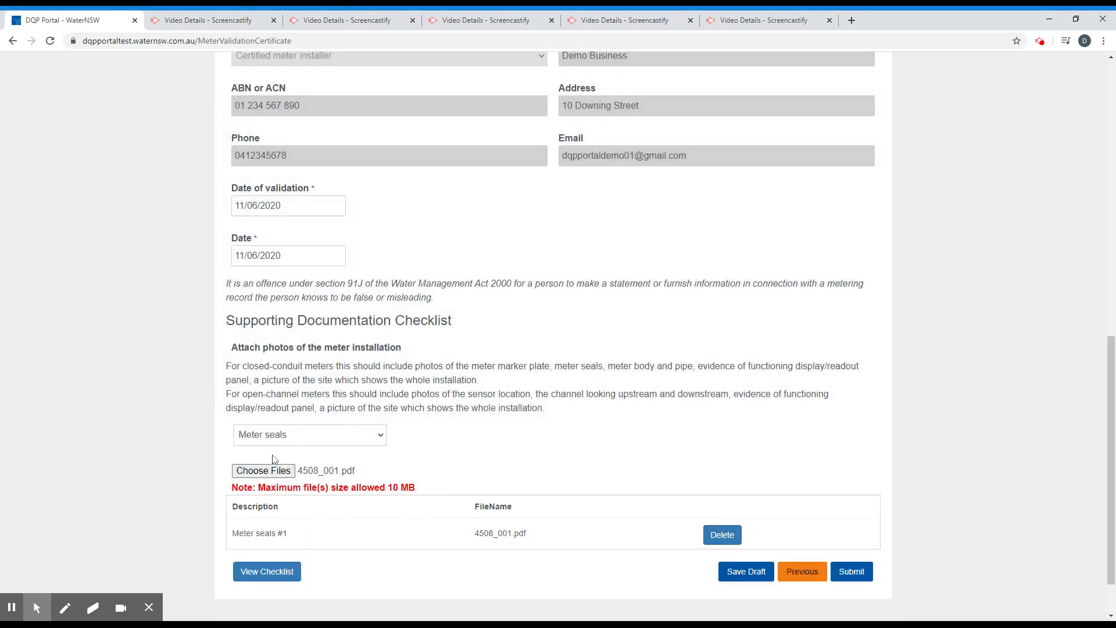
Attach the file connections.txt with the description "Meter seals #2" and save it to the checklist.
click(272, 473)
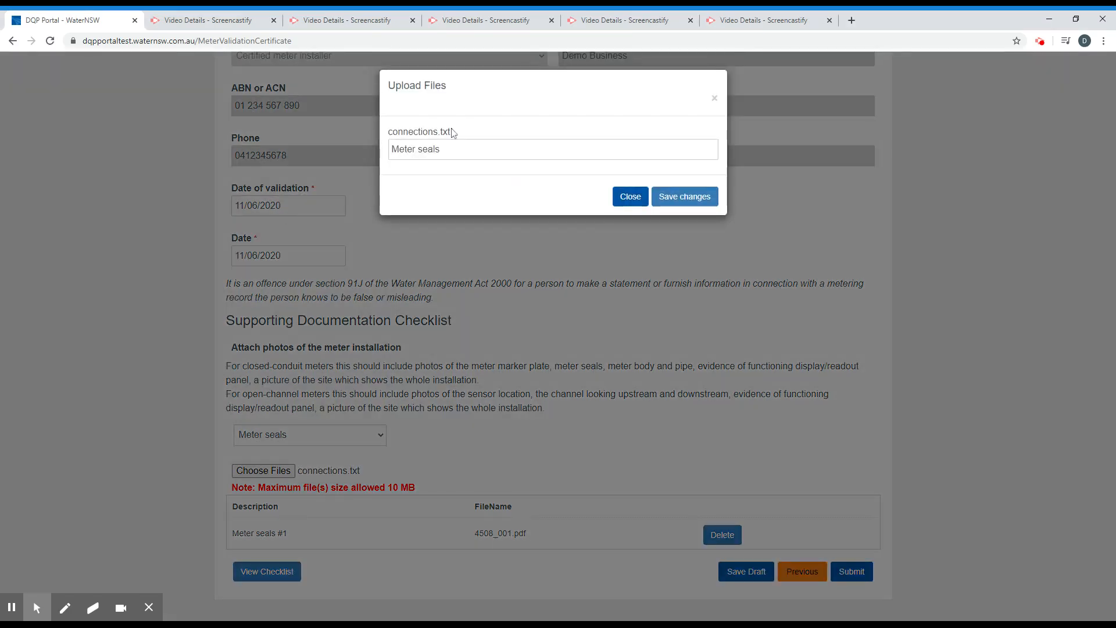
click(453, 147)
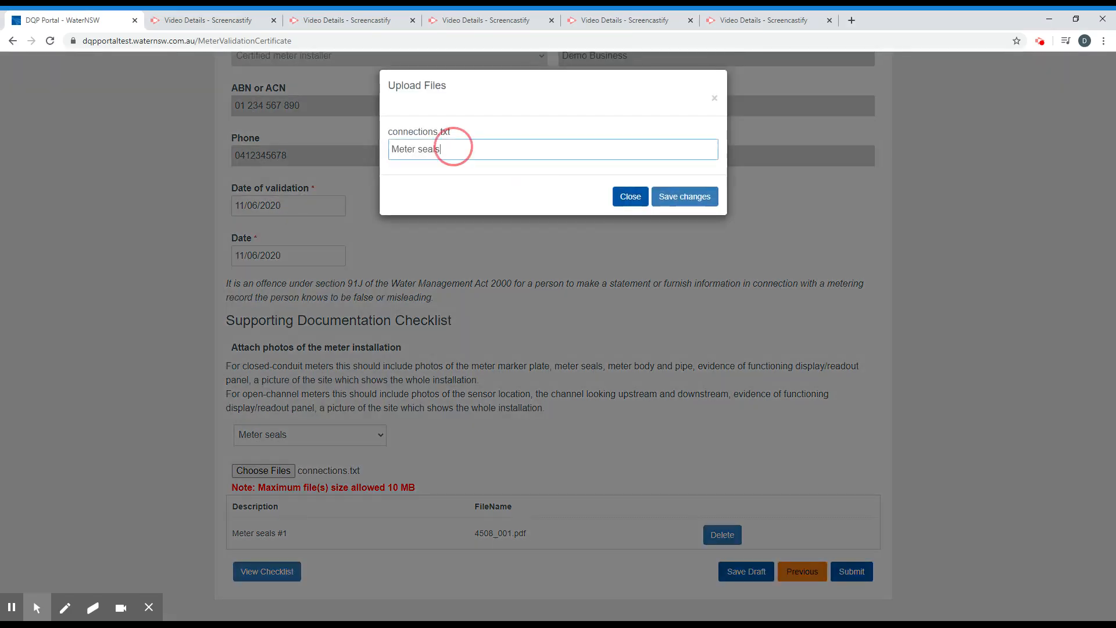
text(#2)
click(670, 198)
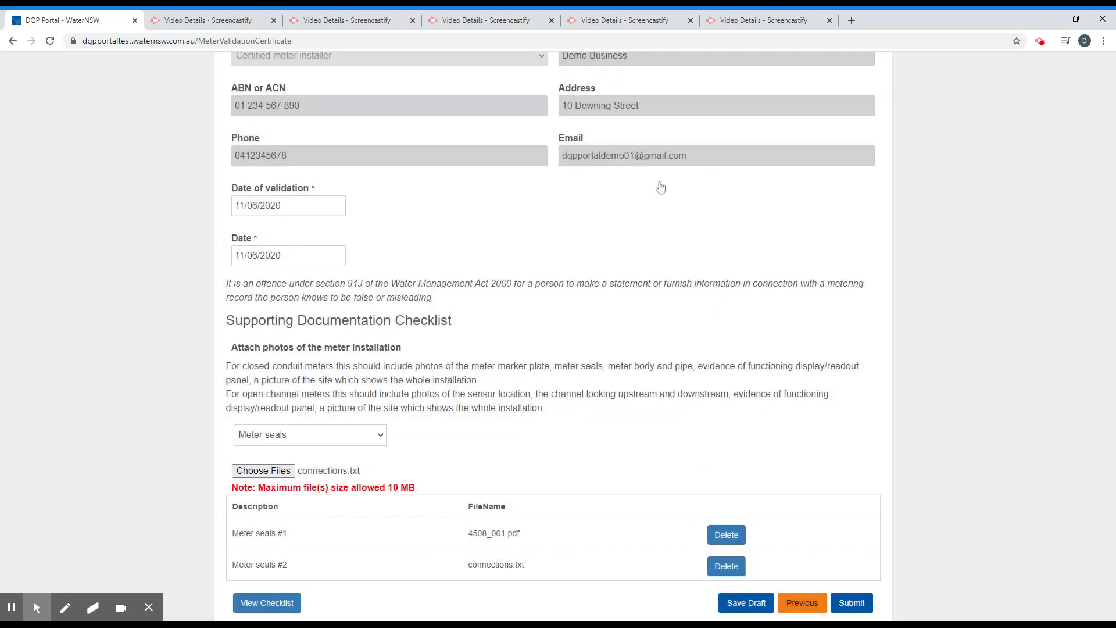
scroll(570, 539, down, 2)
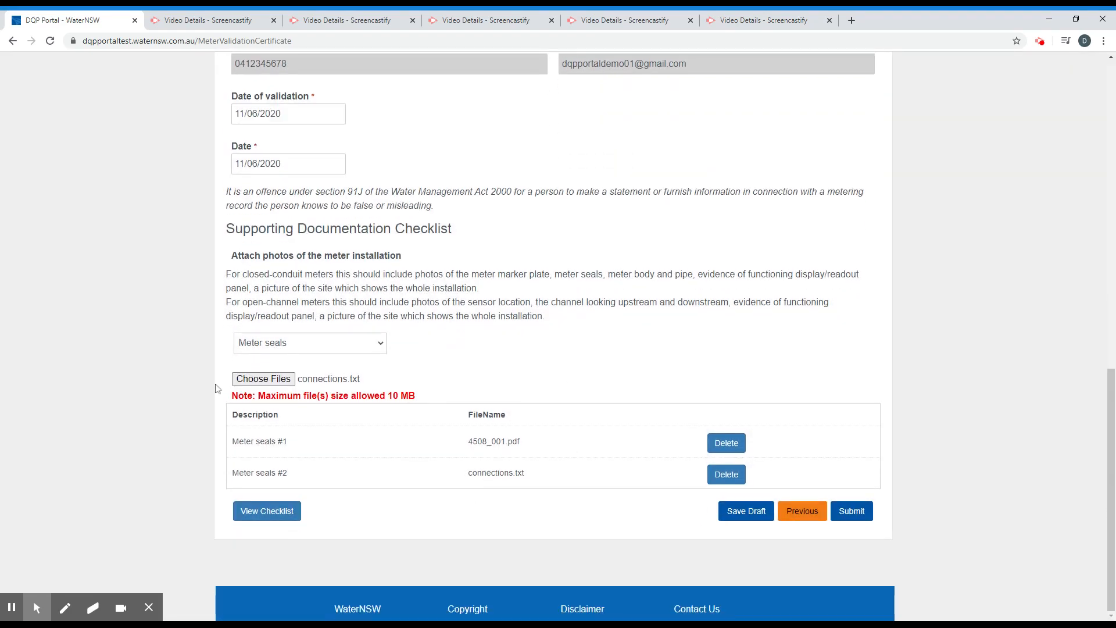
click(257, 383)
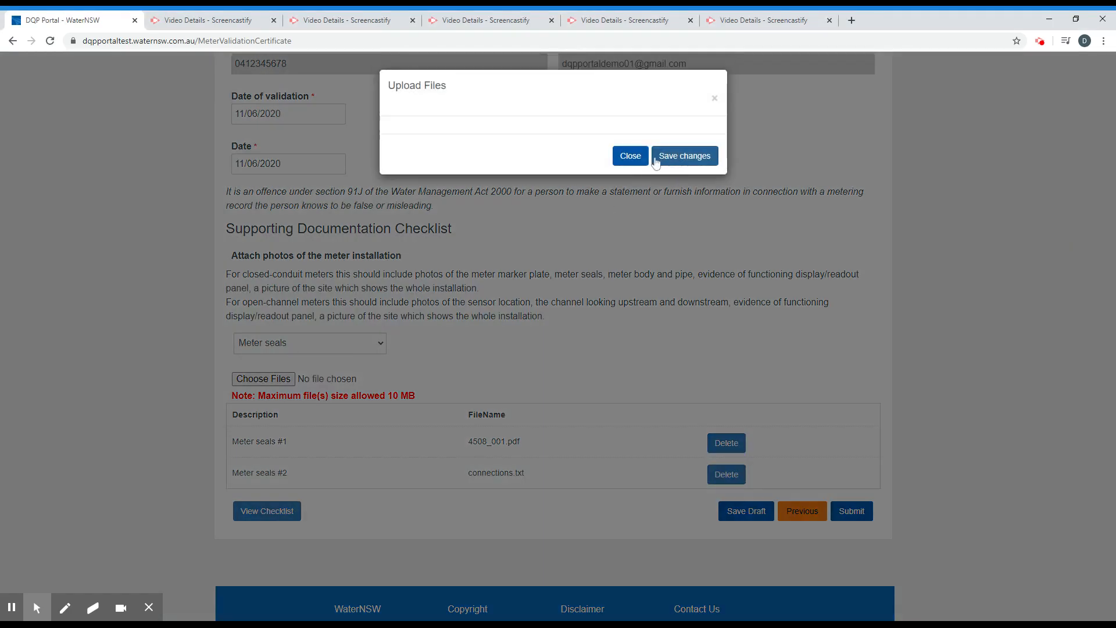
click(685, 148)
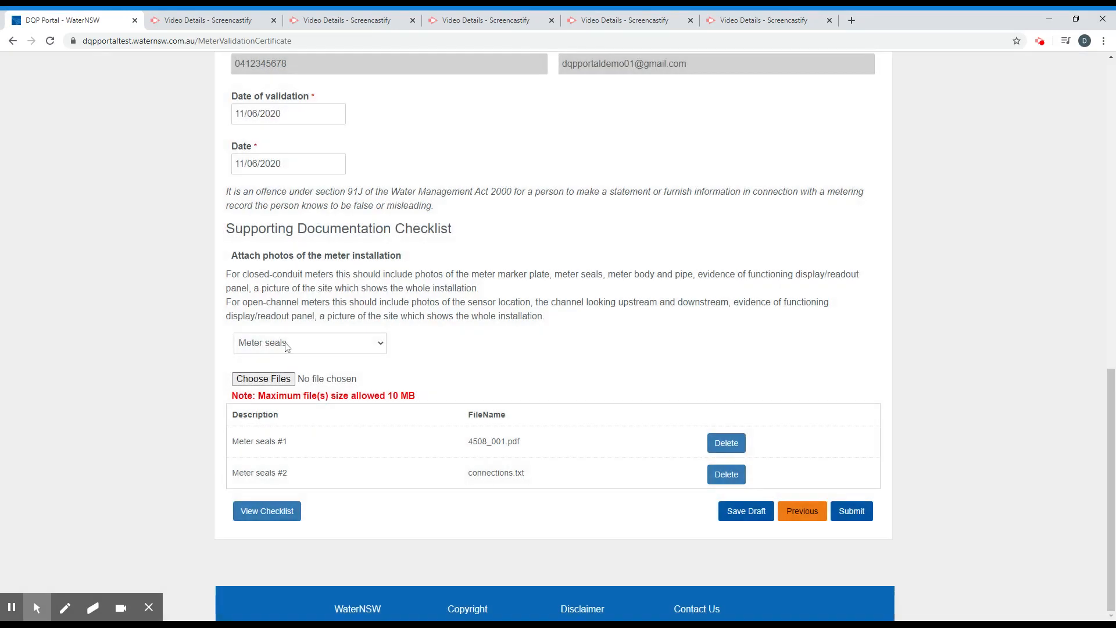
Delete the "Meter seals #1" attachment and upload Drawing.vsdx under the Meter marker plate category.
click(726, 444)
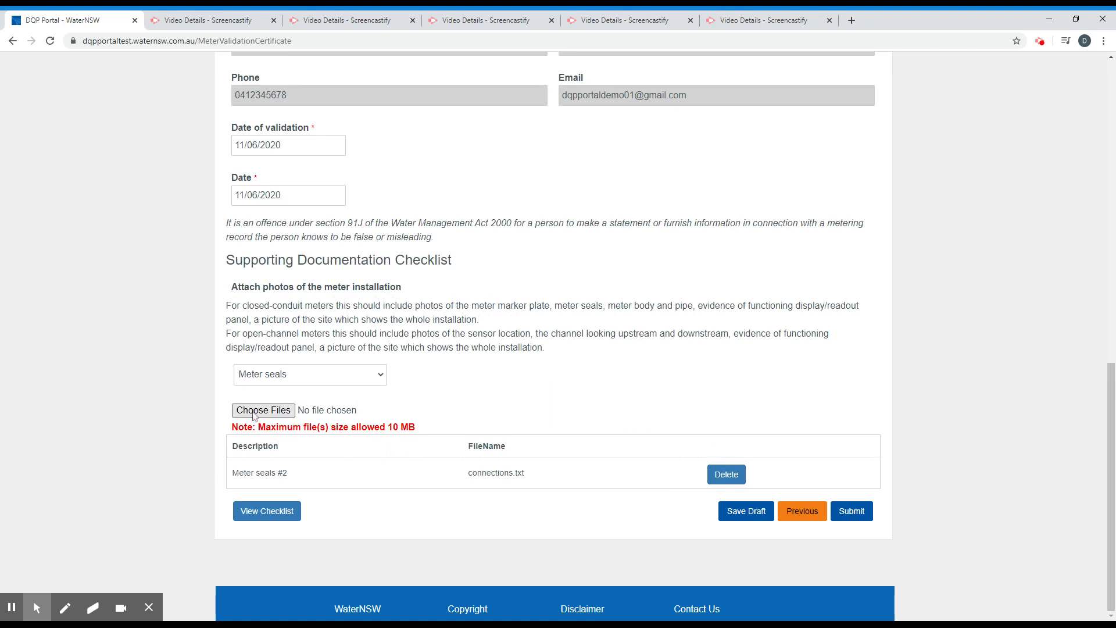
click(274, 379)
click(272, 393)
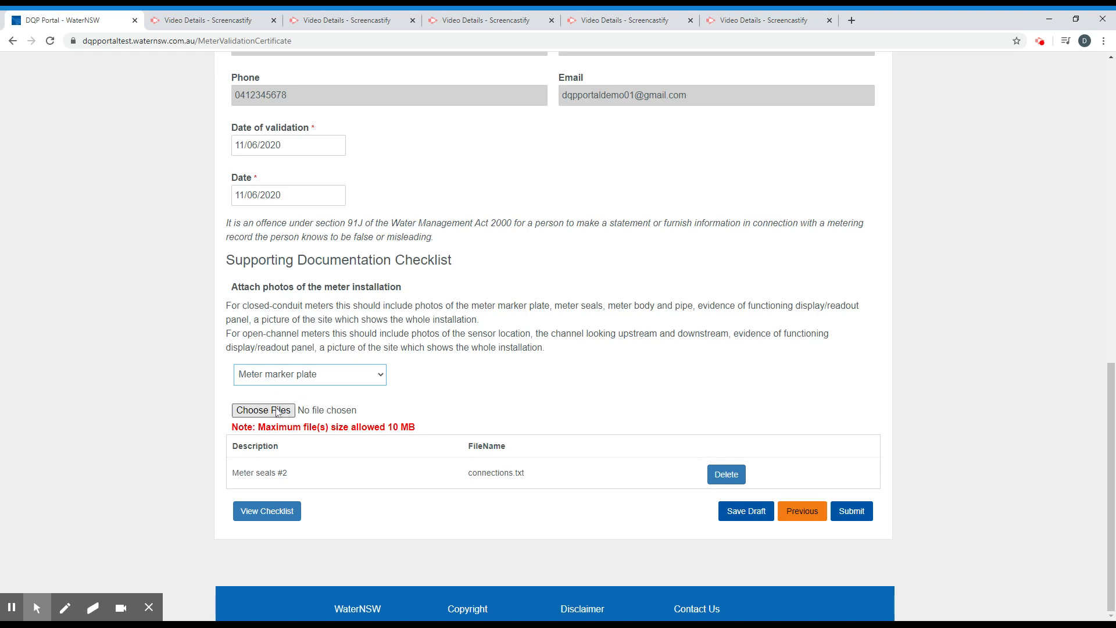
click(276, 412)
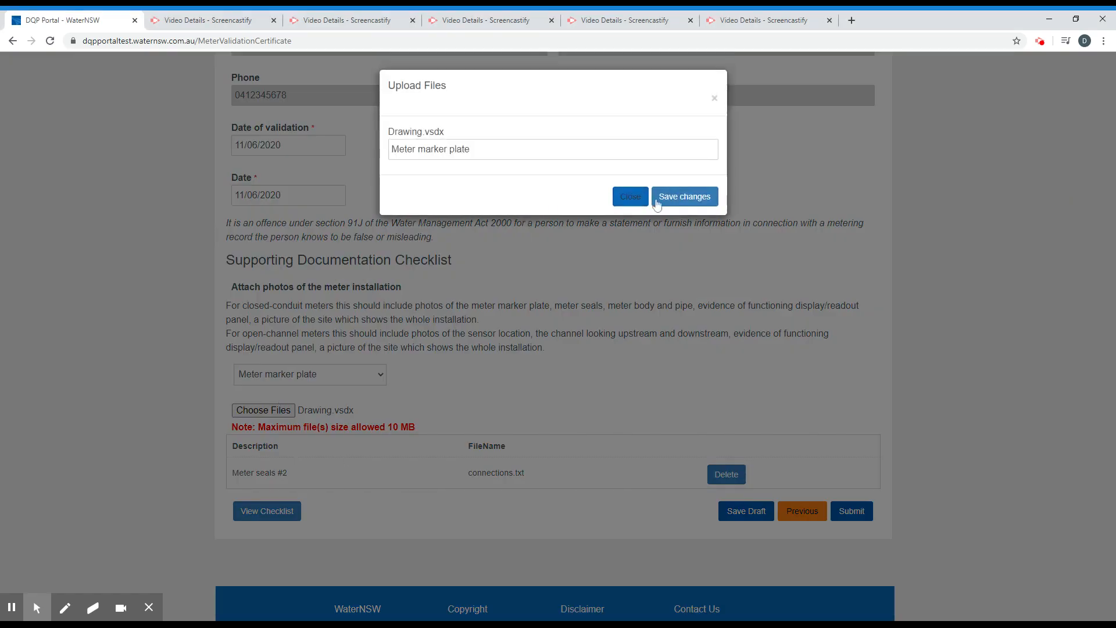
click(677, 199)
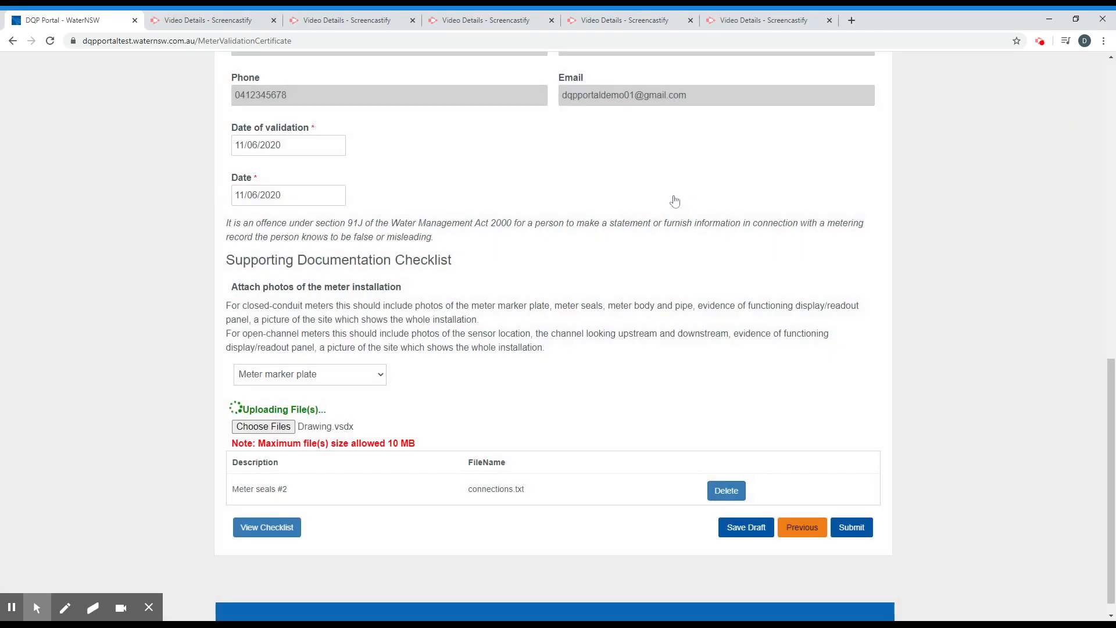
Set the photo category to Functioning display/readout panel and look back over the certification details.
click(287, 378)
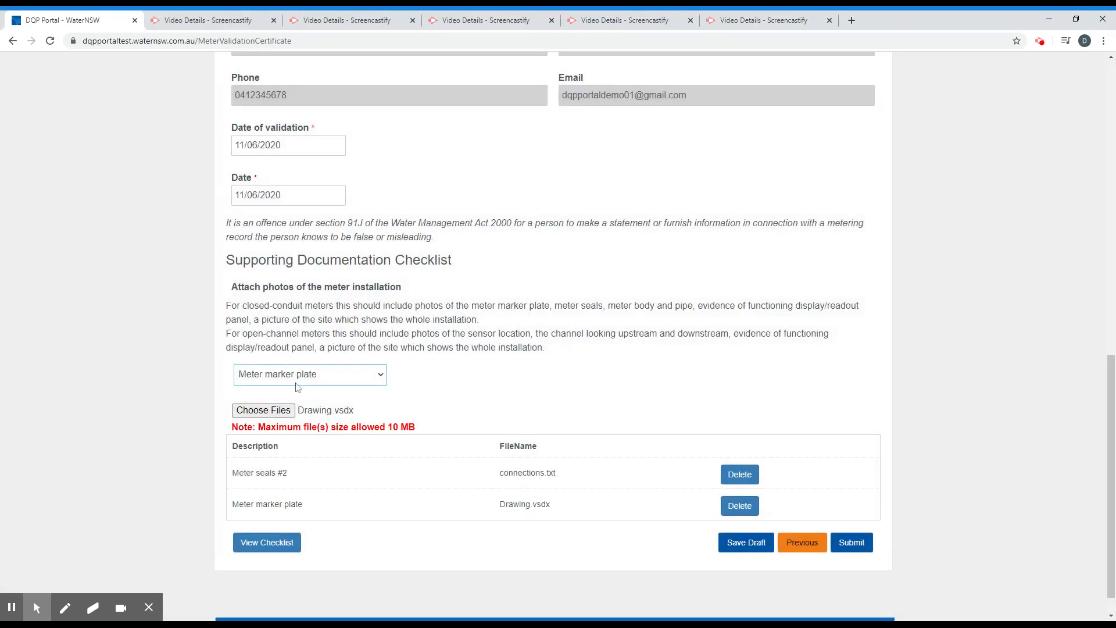
click(293, 453)
scroll(525, 235, up, 5)
scroll(669, 442, down, 4)
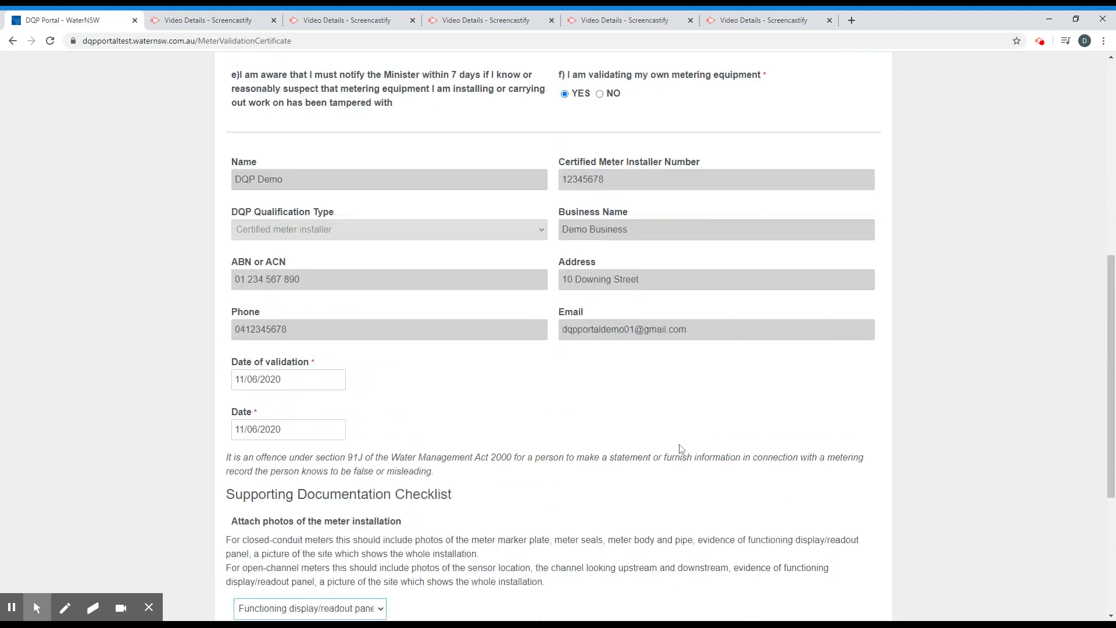